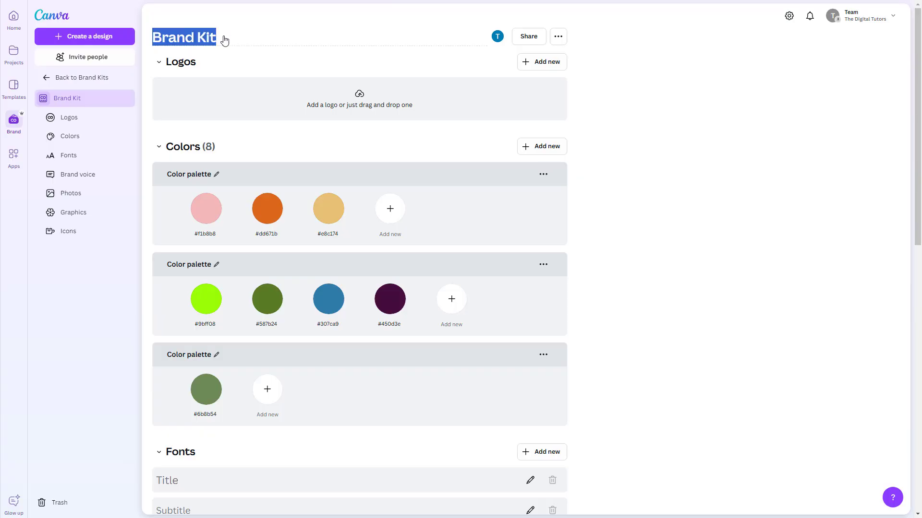
- Name the brand kit "The Digital Tutors" and upload the Png-Normal, Png-Inverted, Normal and Inverted Digital-Tutor-Logo files as its logos
type("The Digital Tutors")
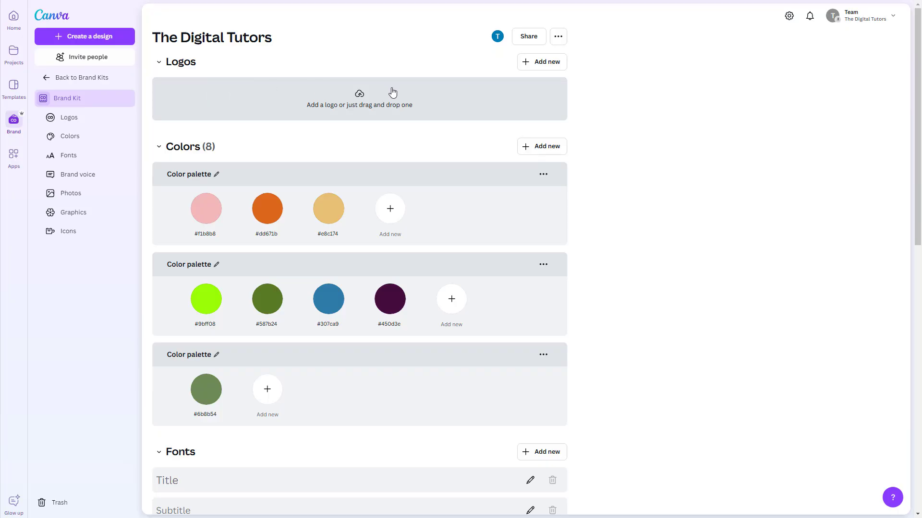
left_click(541, 69)
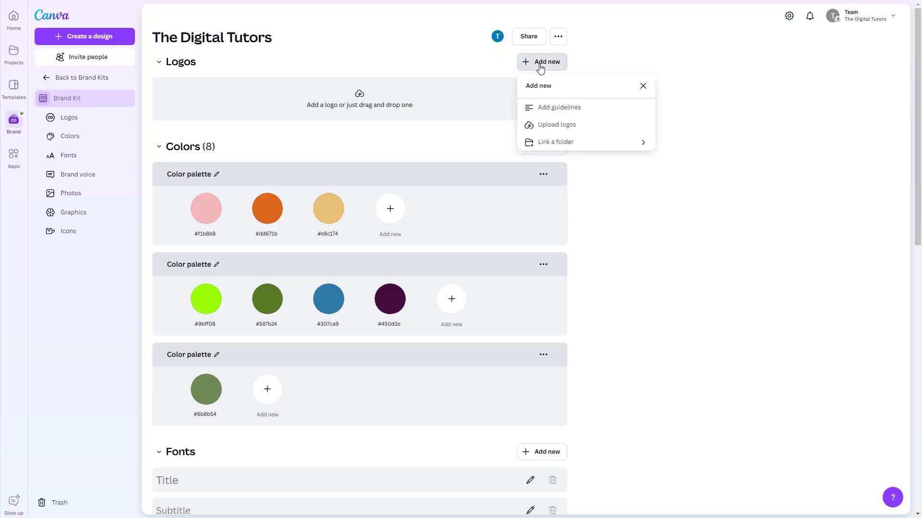
left_click(557, 126)
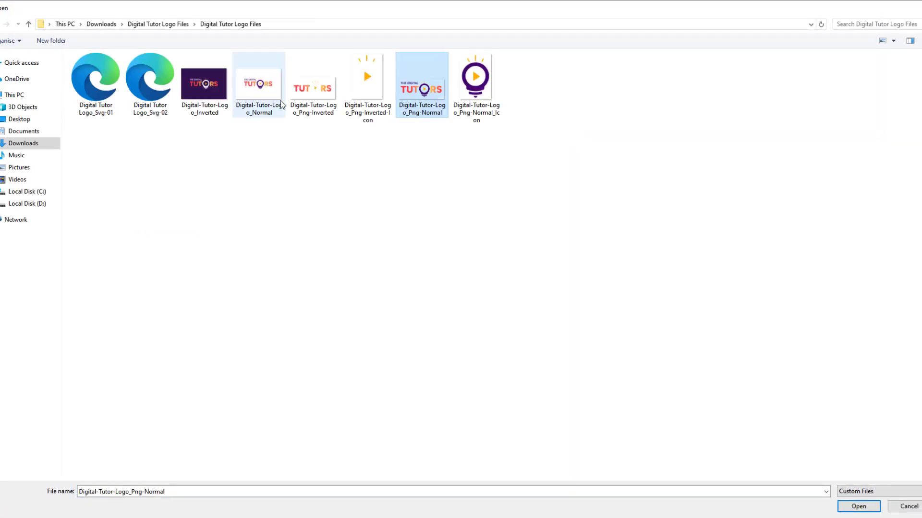
left_click(262, 96, "ctrl")
left_click(207, 96, "ctrl")
left_click(313, 86, "ctrl")
key("Return")
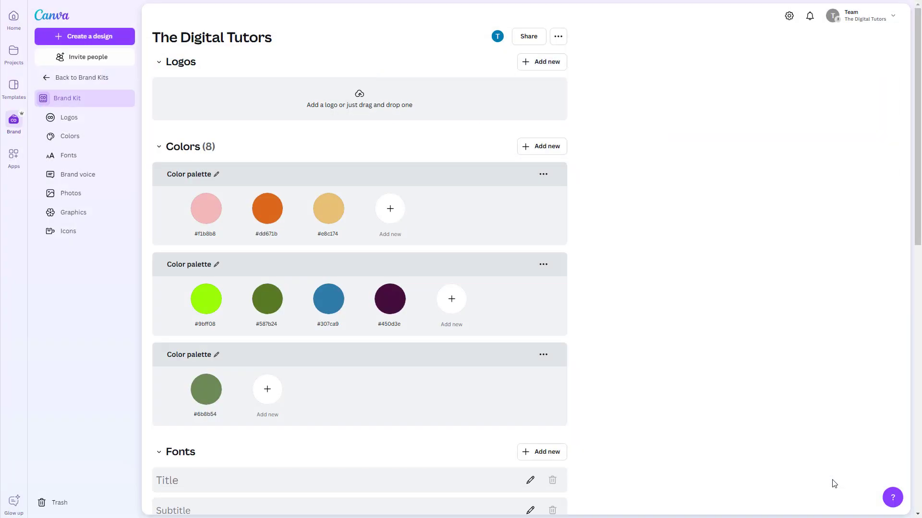
- Look at the option for linking a folder to the logos, using the Custom Frames folder
left_click(543, 62)
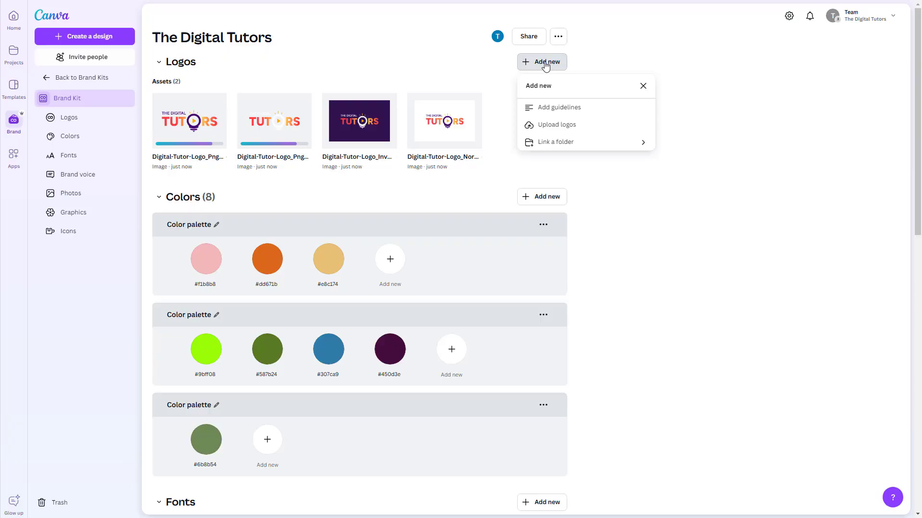
left_click(567, 144)
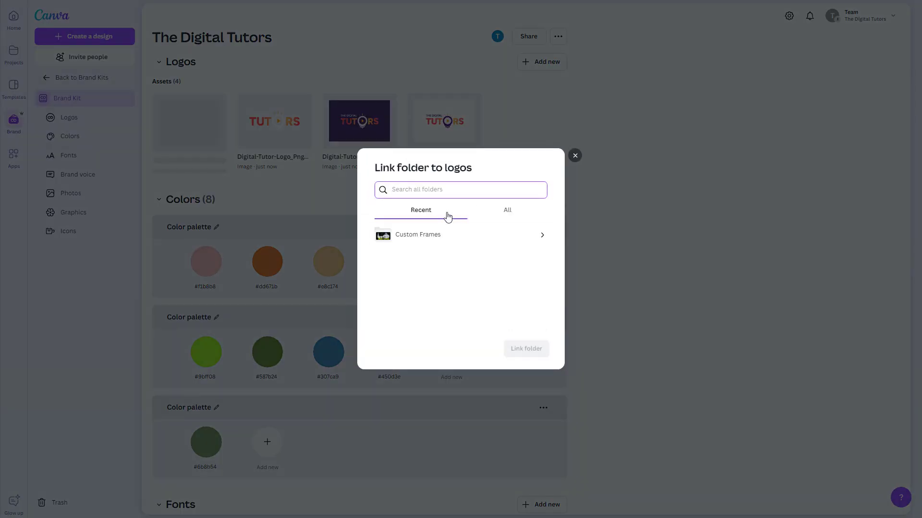
left_click(438, 235)
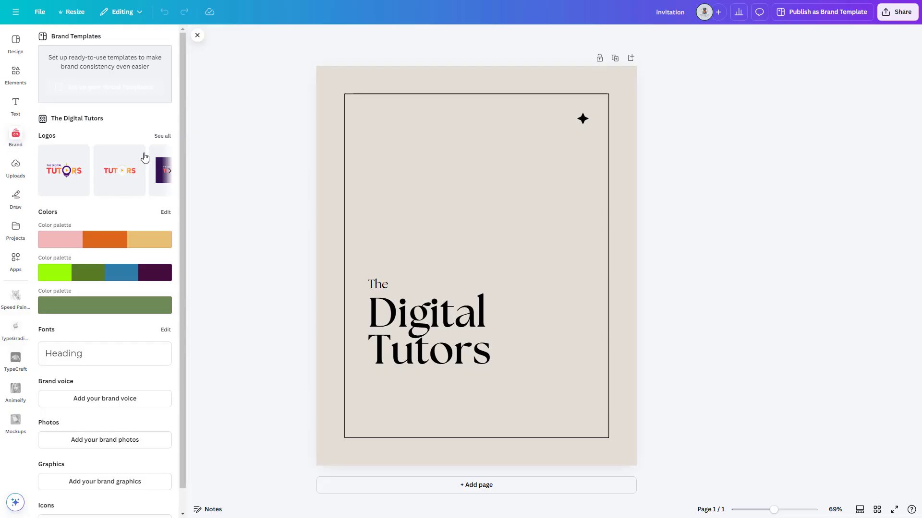
- Place the transparent normal logo from the full set of brand logos in the upper part of the invitation page
left_click(162, 136)
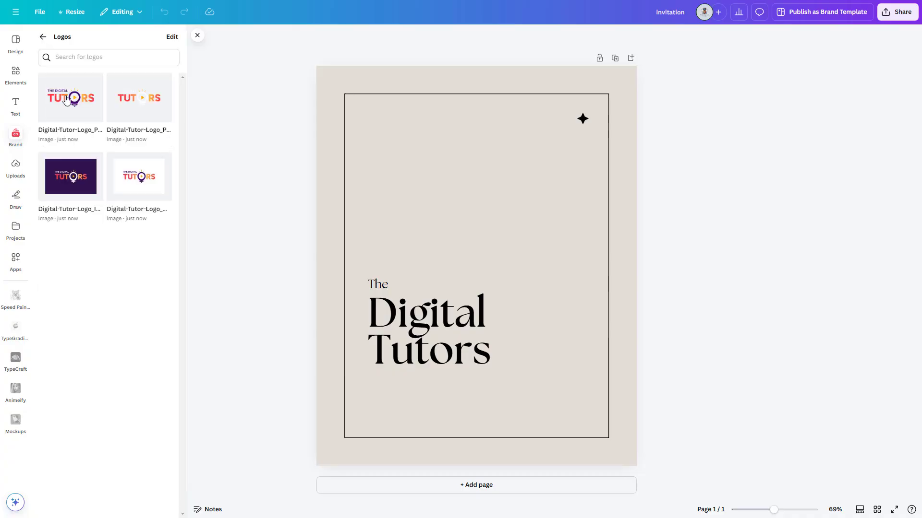
left_click_drag(66, 100, 459, 152)
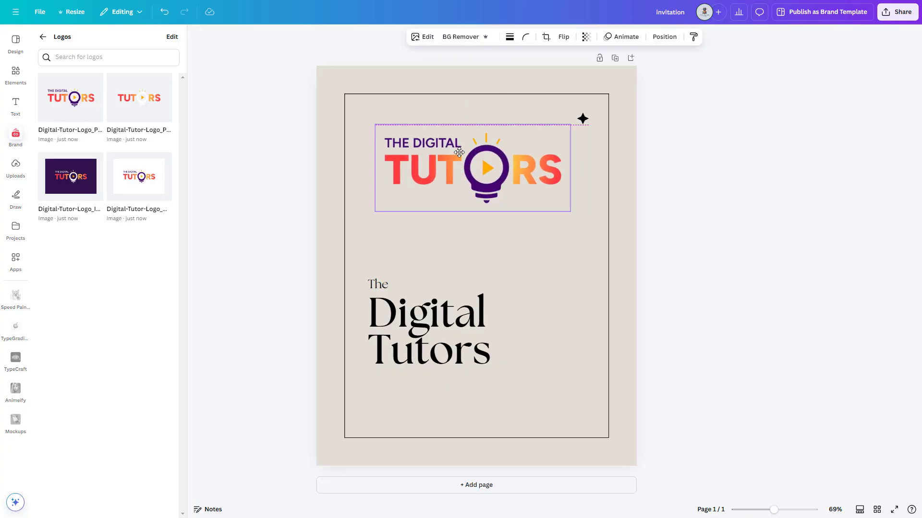
left_click(529, 247)
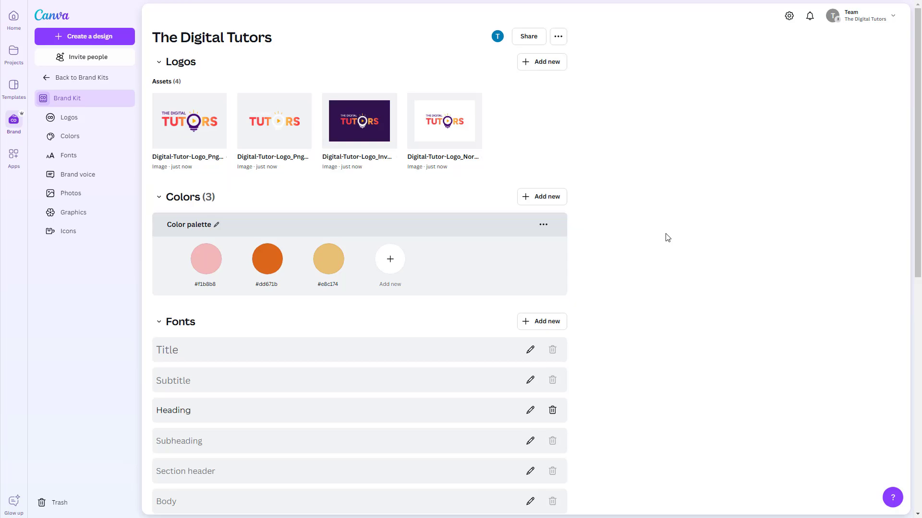
- Search the ready-made palettes for "blue" and add an empty custom palette to the brand colors instead
left_click(544, 202)
left_click(563, 241)
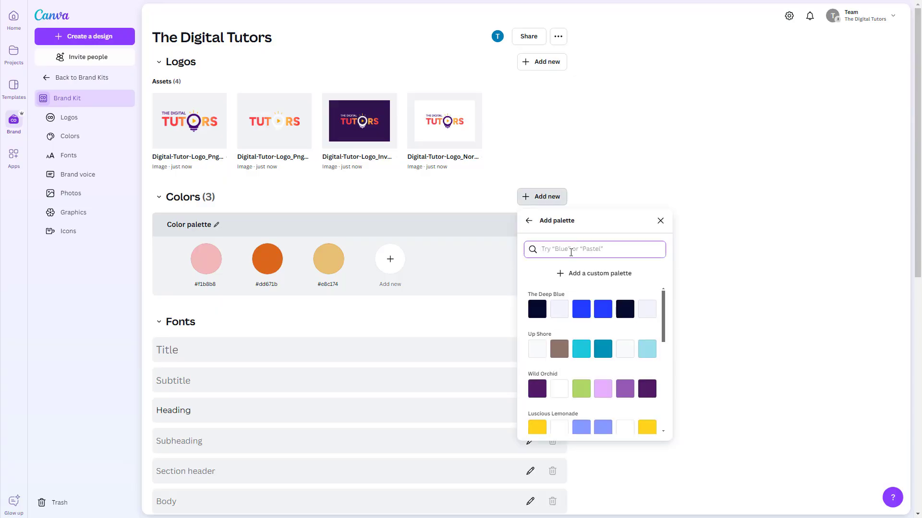
type("blue")
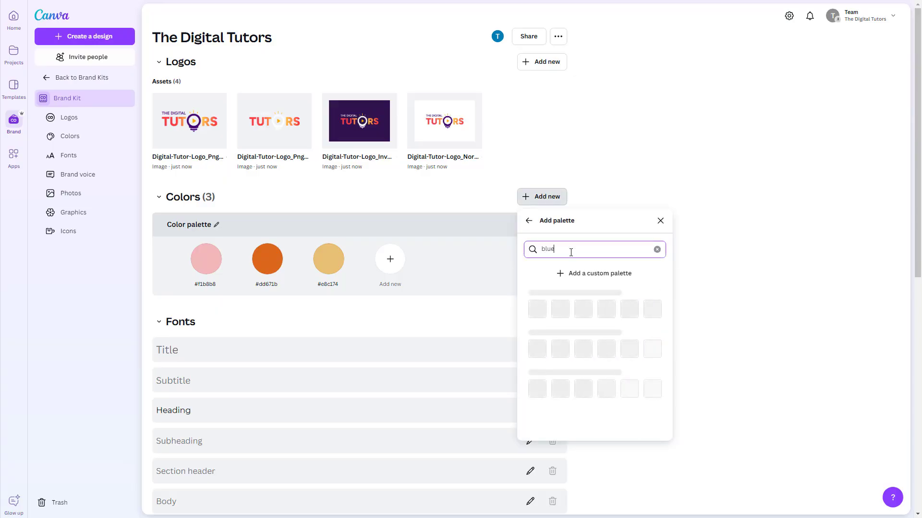
scroll(600, 309, "down", 5)
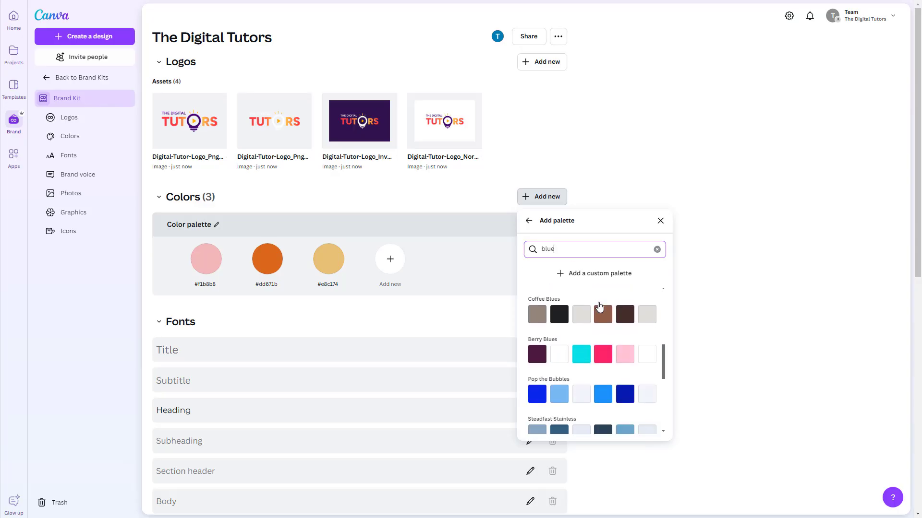
scroll(599, 313, "up", 3)
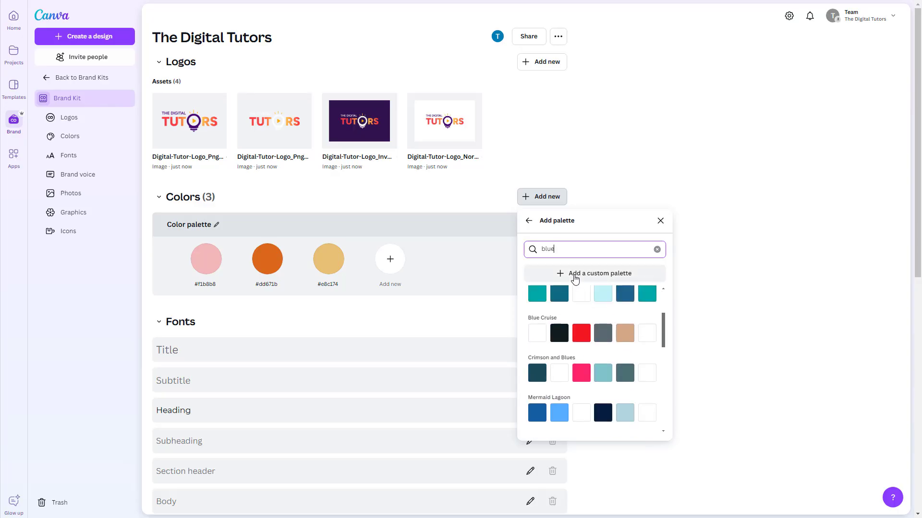
left_click(574, 274)
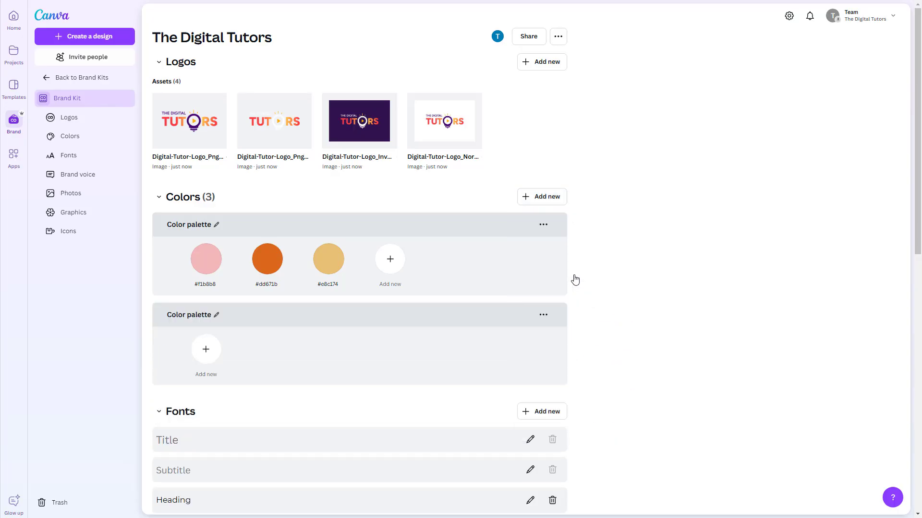
- Add a blue #1a3faf and a yellow #dfd874 to the new empty color palette
left_click(206, 349)
left_click(300, 237)
left_click(273, 277)
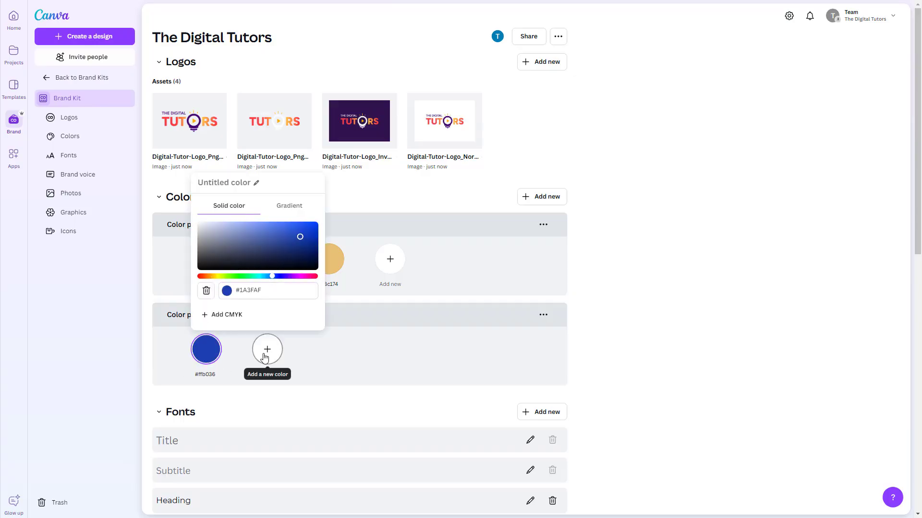
left_click(266, 356)
left_click(326, 227)
left_click_drag(350, 276, 279, 276)
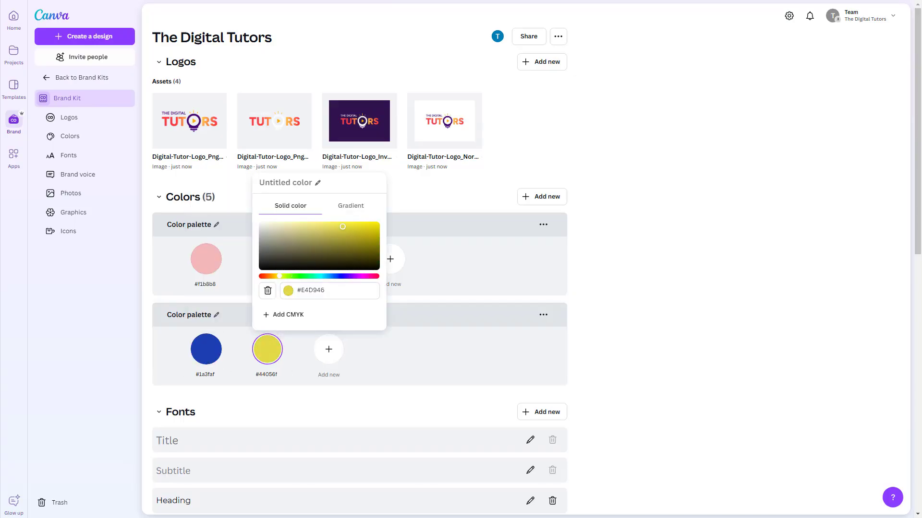
left_click(323, 336)
- Add another custom palette containing the green #0f720d and the light blue #84b1ff
left_click(542, 197)
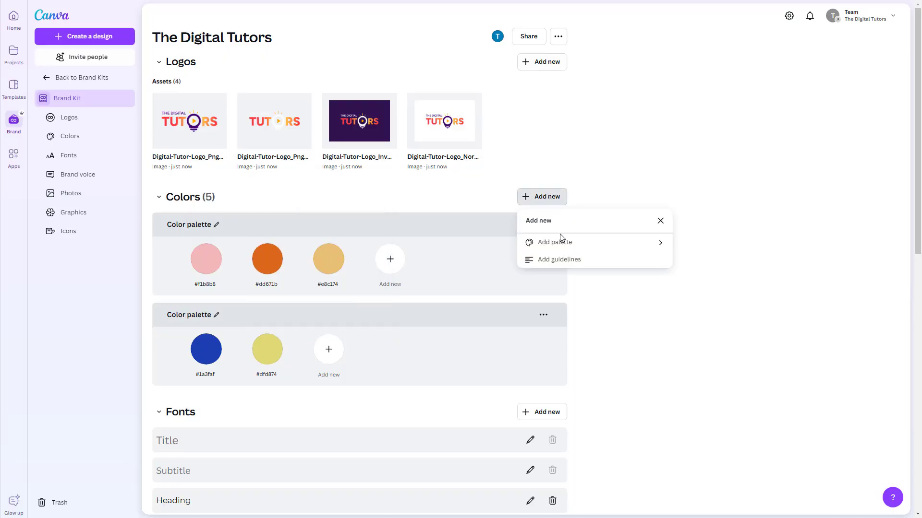
left_click(561, 241)
left_click(577, 273)
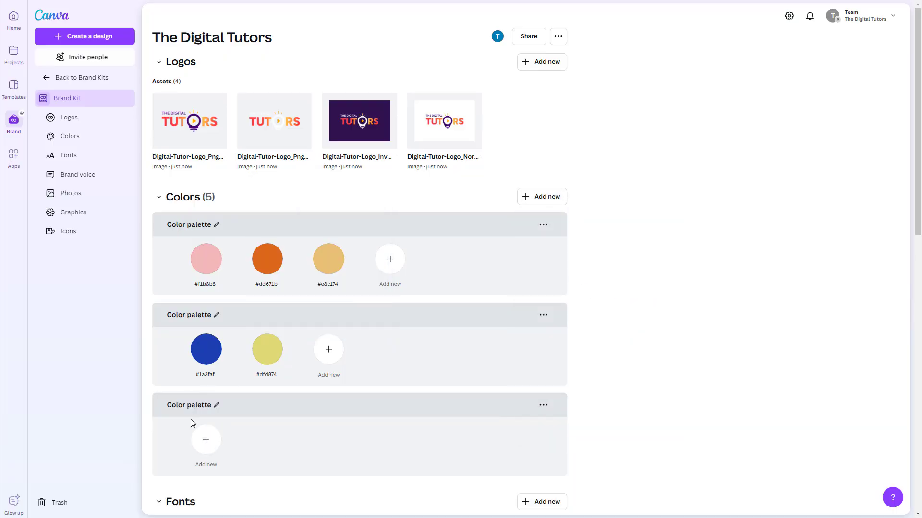
left_click(206, 441)
type("#0f720d")
left_click(264, 438)
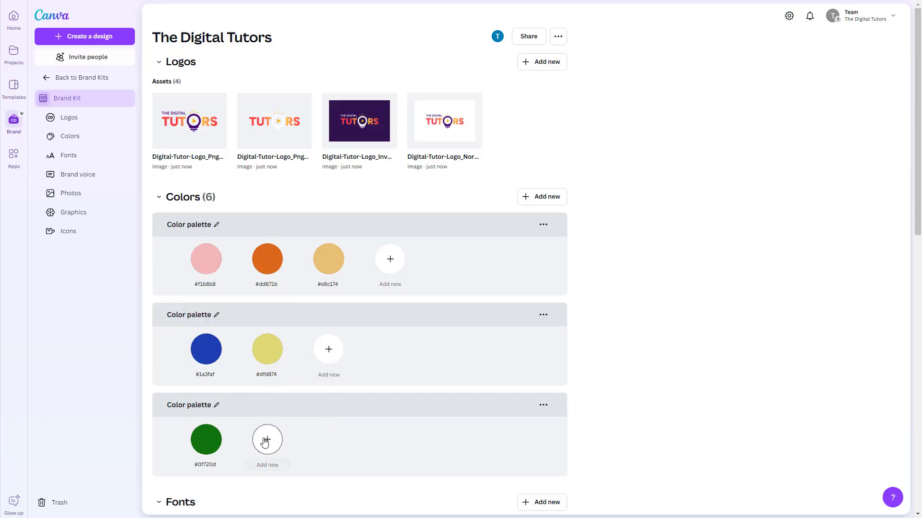
left_click(263, 438)
left_click(331, 367)
left_click(319, 319)
- Rename the blue and yellow palette "Season 1" and the green and light blue palette "Season 2"
scroll(319, 318, "down", 2)
left_click(216, 218)
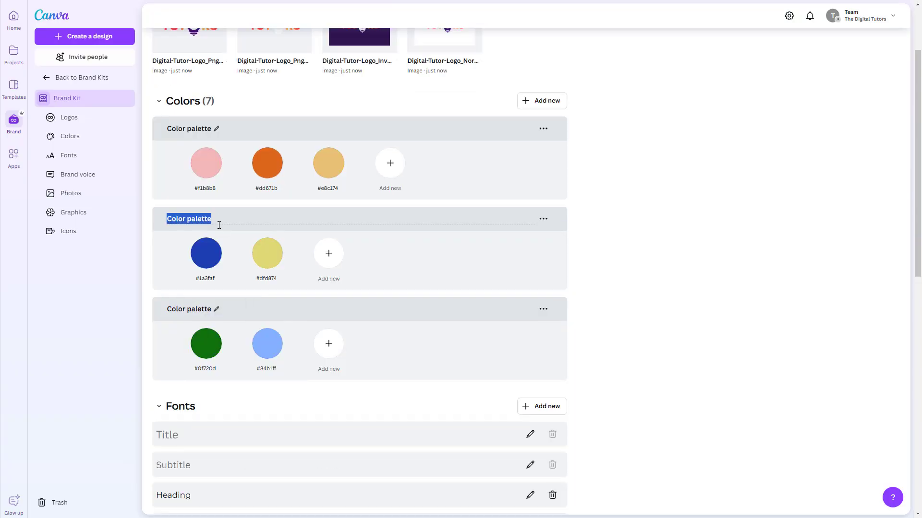
type("Season 1")
left_click(216, 309)
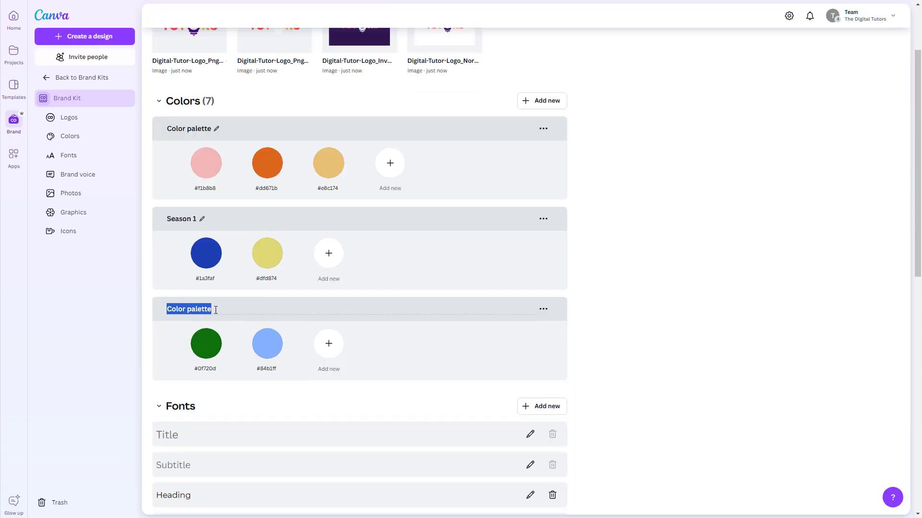
type("Season 2")
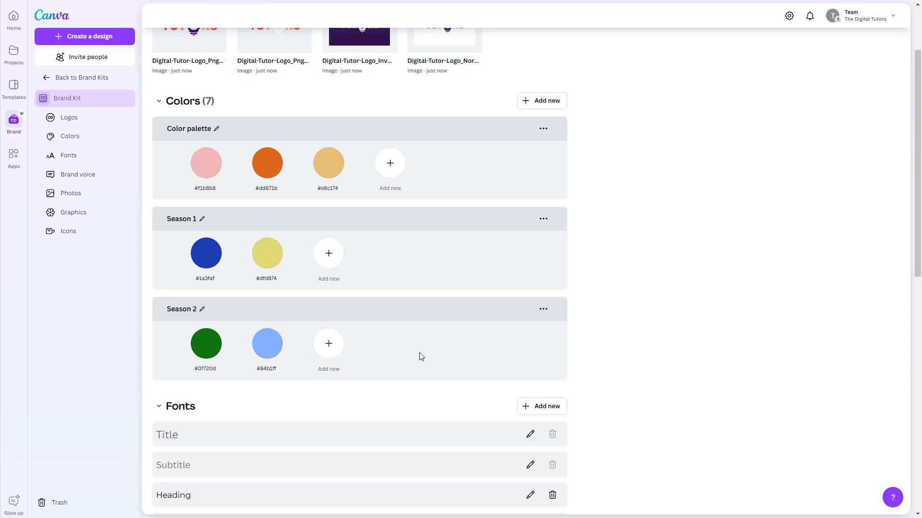
- Set the brand's Title text style to the Horizon font at size 36
scroll(775, 405, "down", 5)
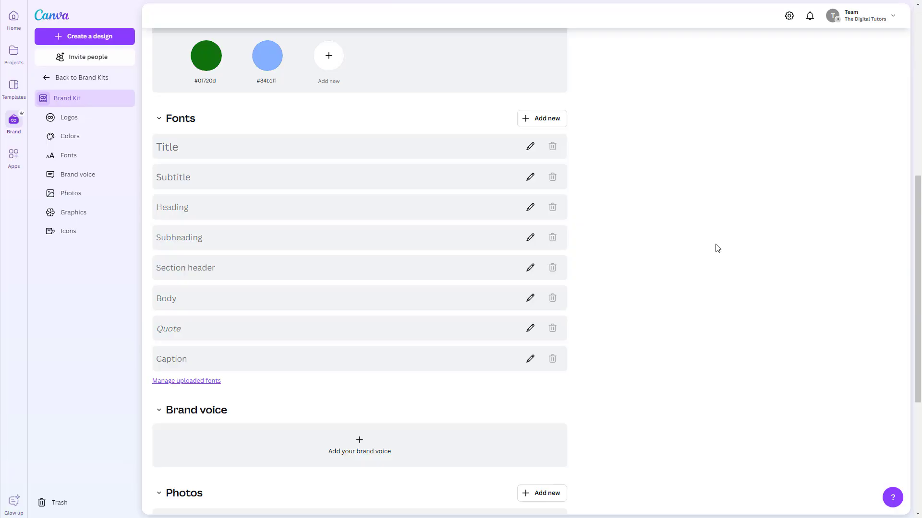
left_click(530, 146)
left_click(202, 151)
scroll(170, 248, "down", 10)
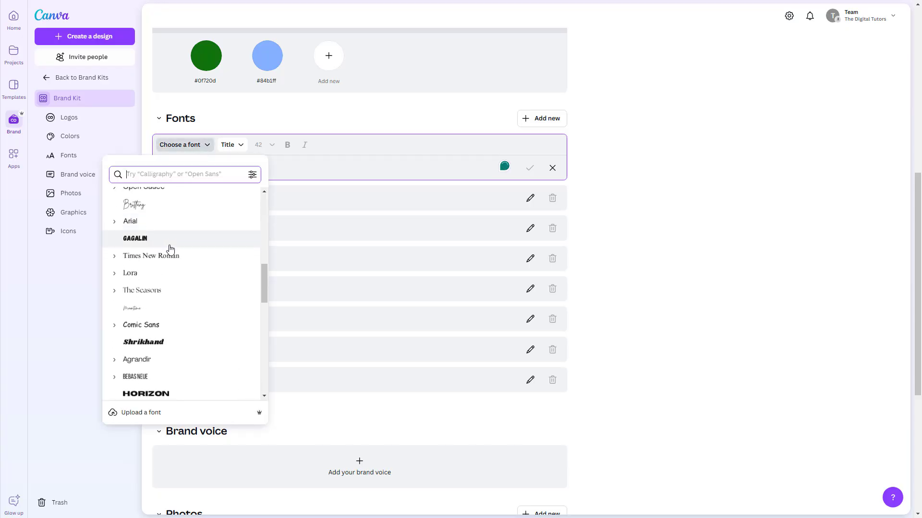
left_click(169, 248)
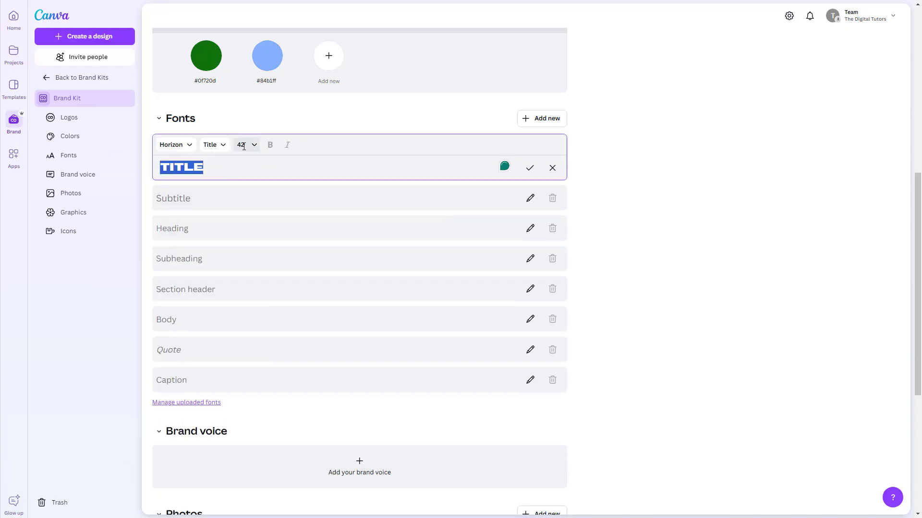
left_click(256, 146)
left_click(235, 249)
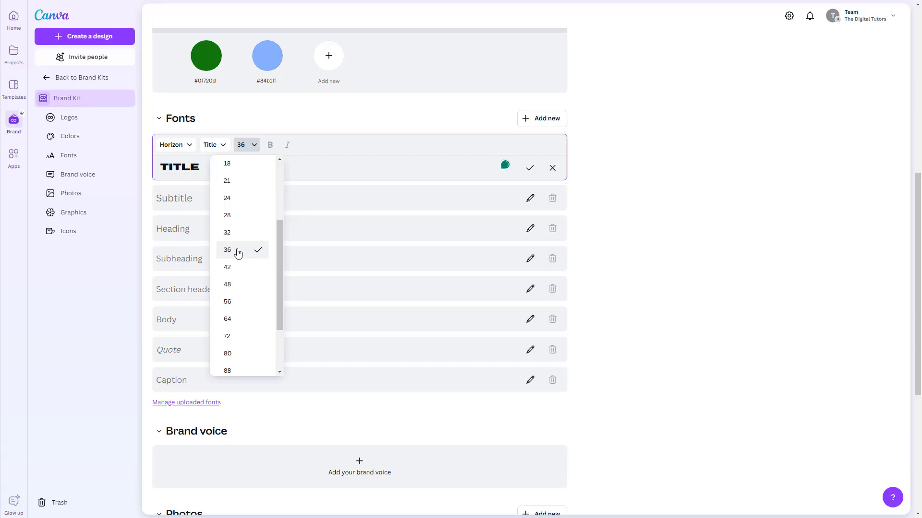
left_click(340, 170)
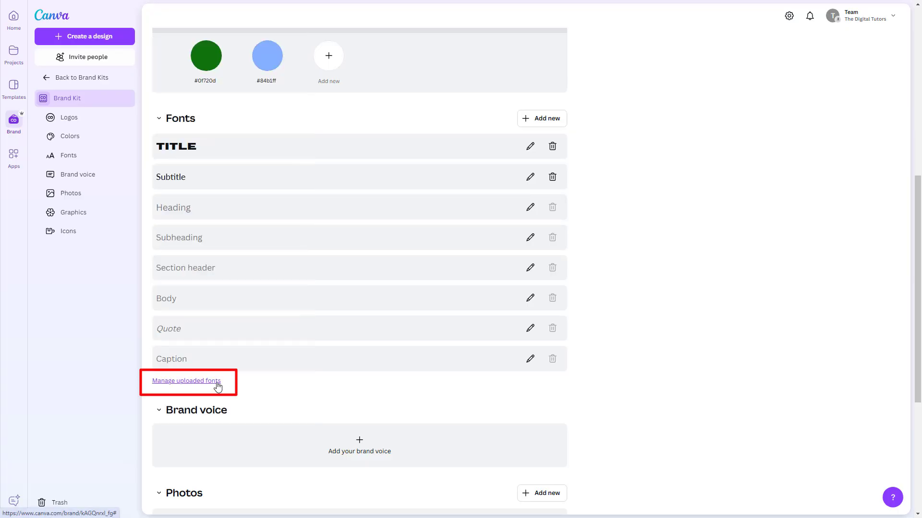
- View the uploaded fonts manager and its file upload option, and close it without uploading anything
left_click(217, 384)
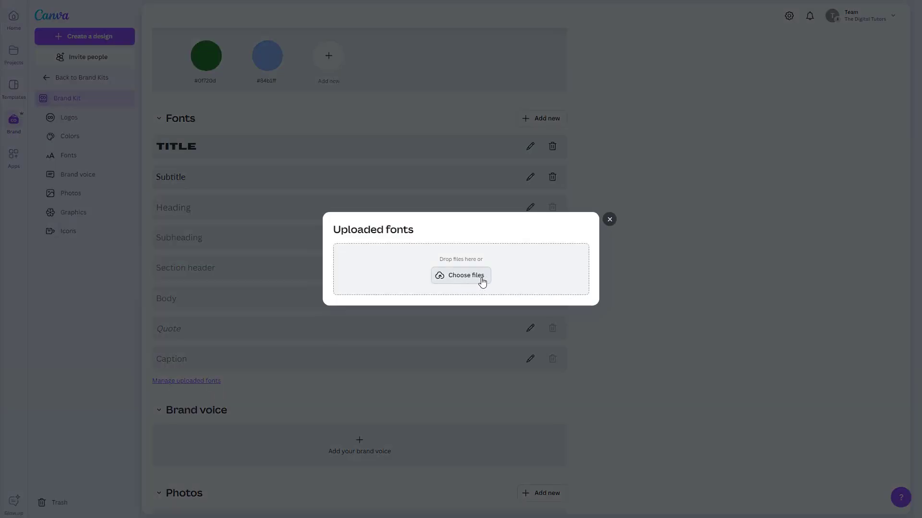
left_click(609, 219)
- Save the brand voice guideline "our voice is formal and professional, using clear and concise language"
scroll(733, 341, "down", 5)
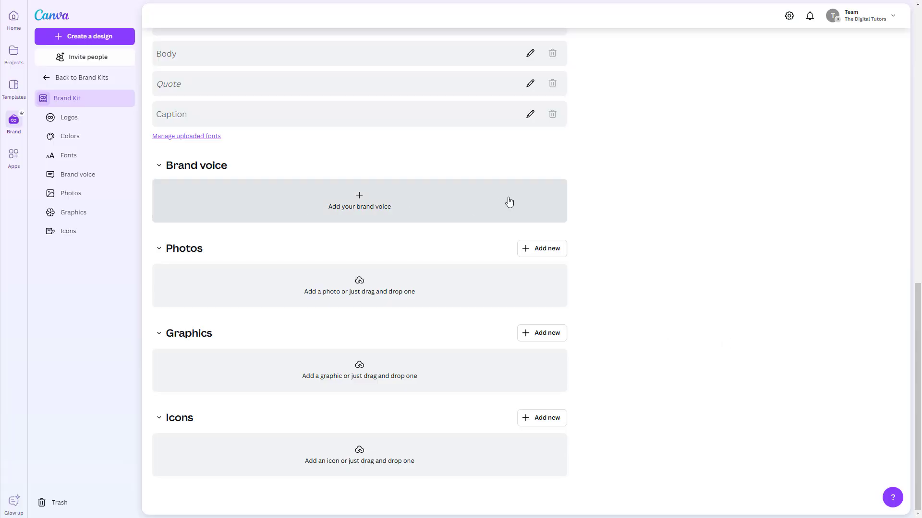
left_click(421, 204)
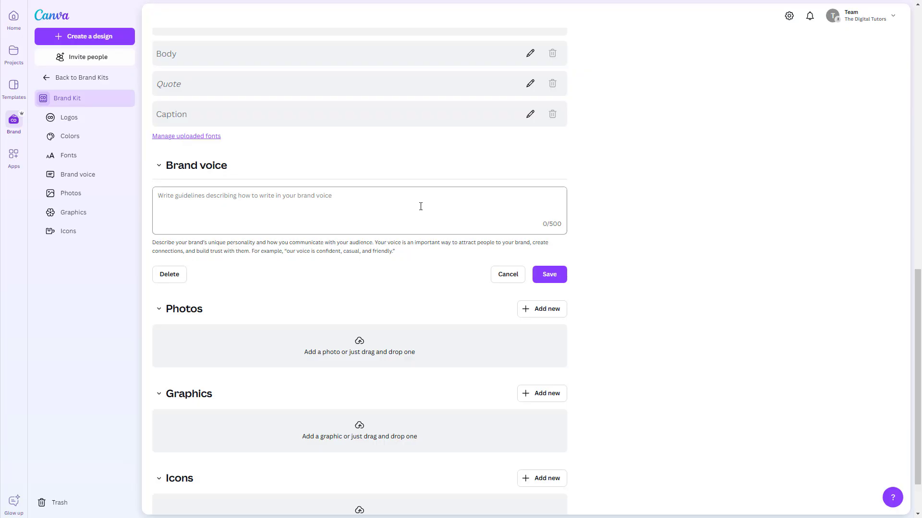
left_click(421, 206)
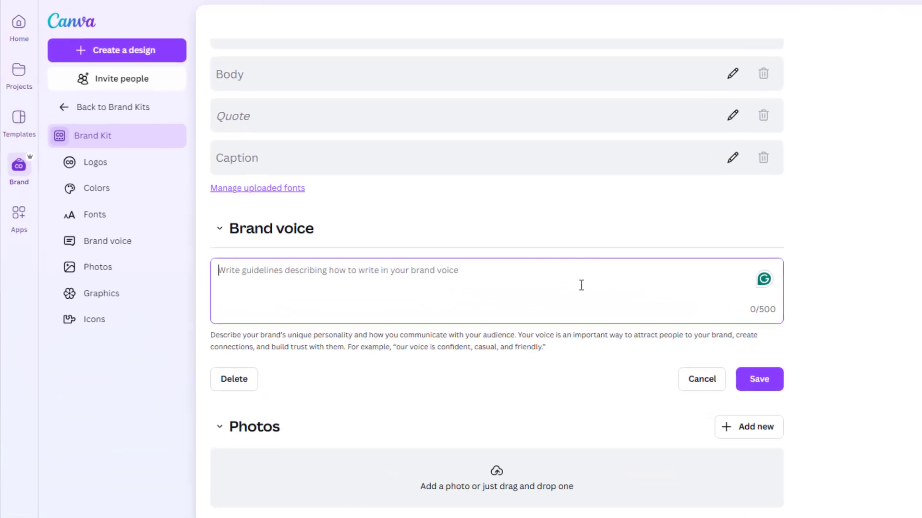
type("our voic")
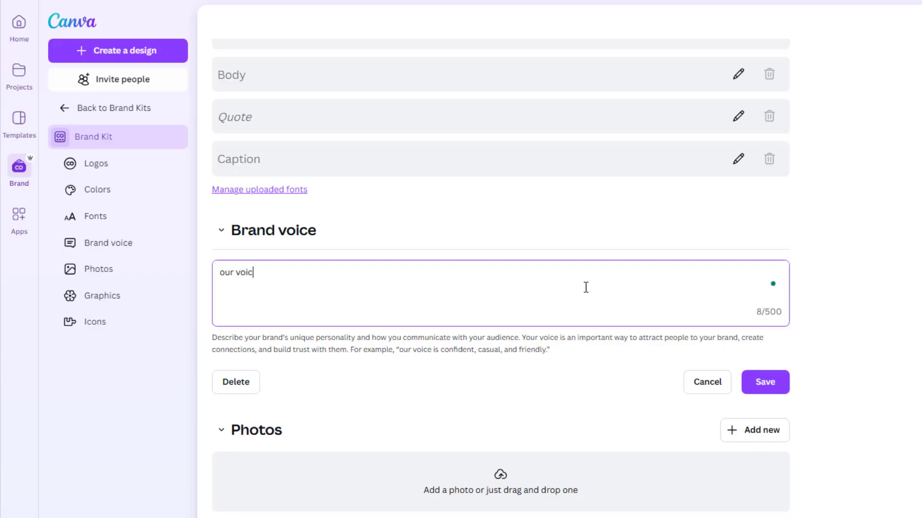
type("e is formal and professional, using clear and concise language")
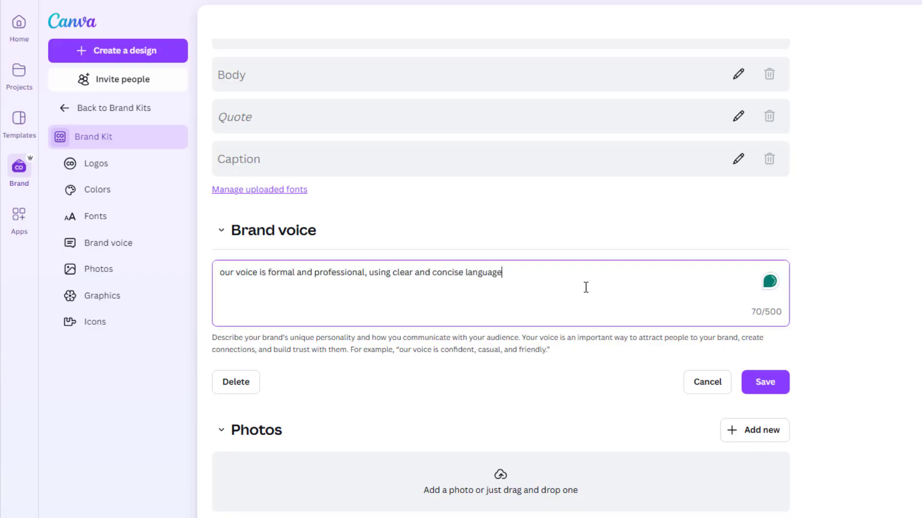
left_click(763, 382)
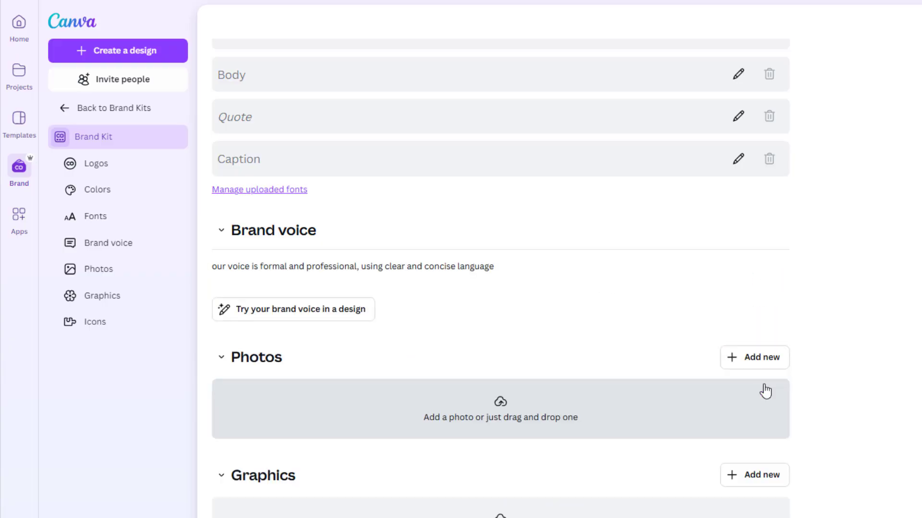
- Try the brand voice in a design, generating Magic Write text from the prompt "write an exciting banner for law firm"
left_click(268, 313)
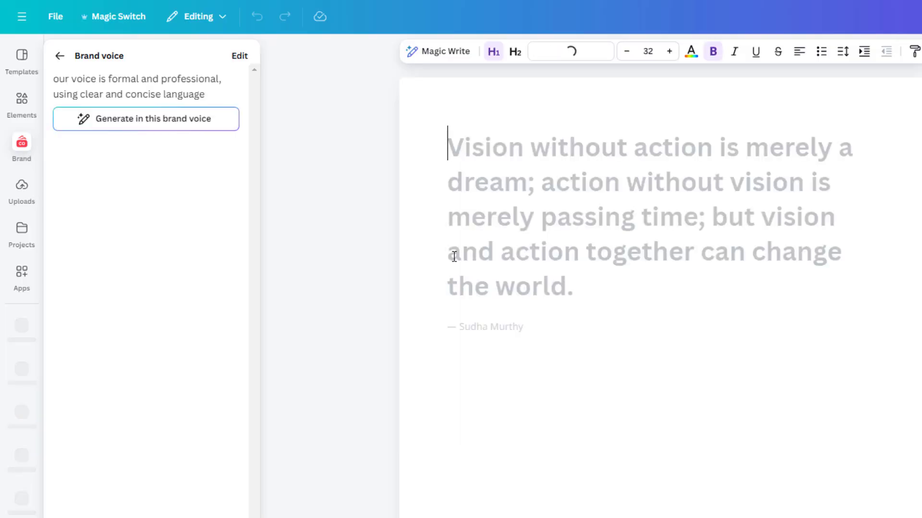
left_click(115, 87)
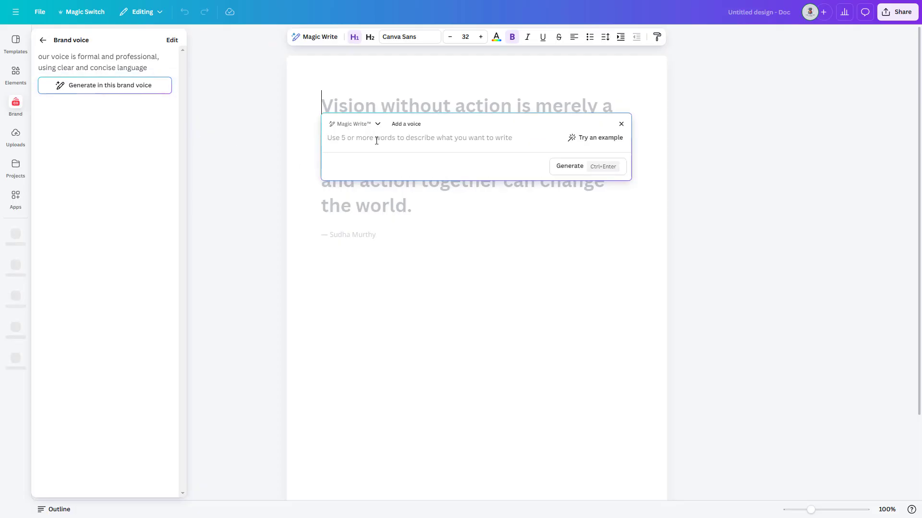
type("write an excit")
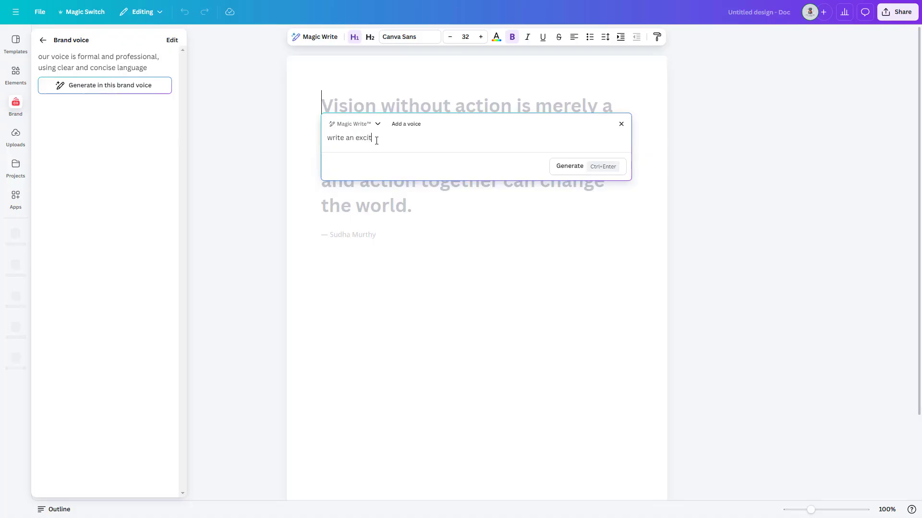
type("ing banner for law firm")
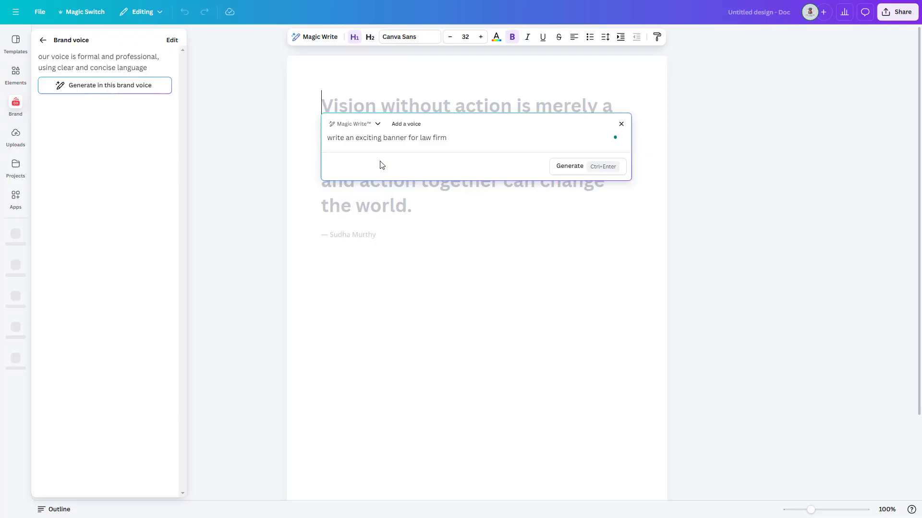
left_click(573, 166)
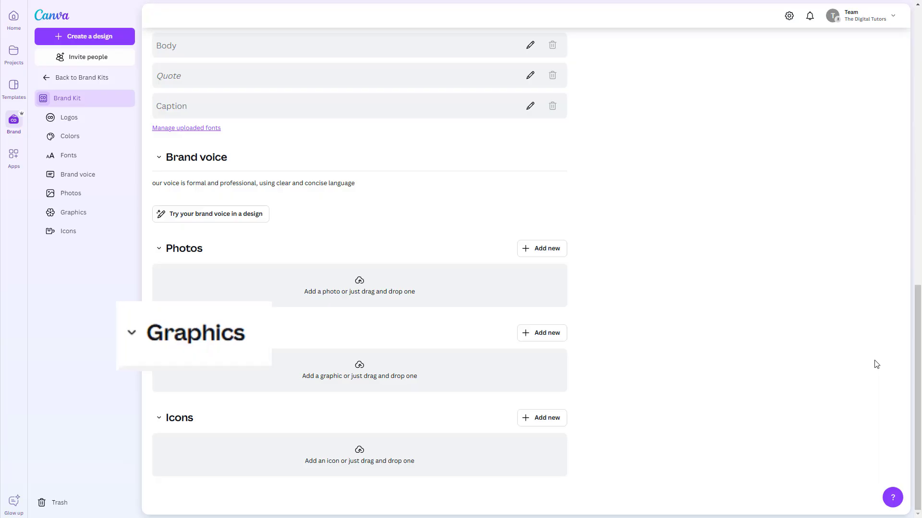
- Upload the image ADVENTURE.jpg to the brand kit's Photos section
left_click(542, 248)
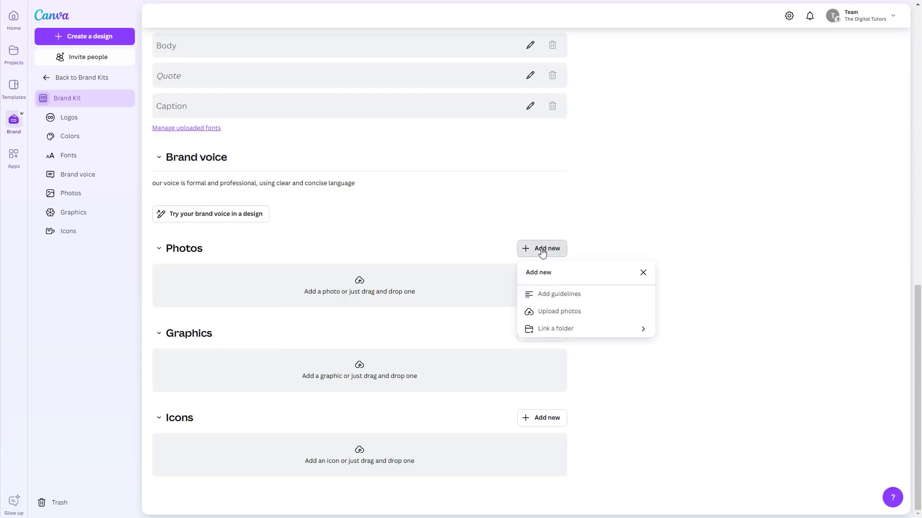
left_click(575, 313)
double_click(115, 91)
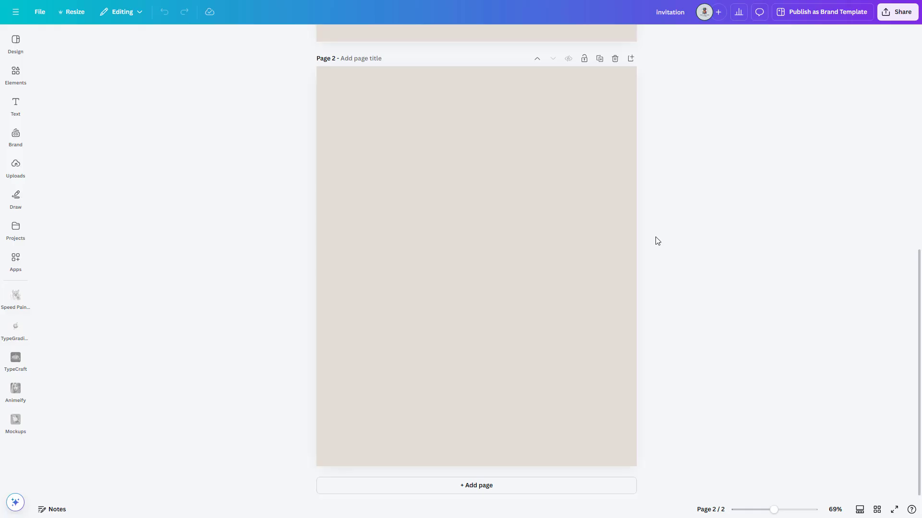
- In the invitation design, view the brand text styles and the brand kit's logos, colors, fonts, voice and photos
left_click(16, 104)
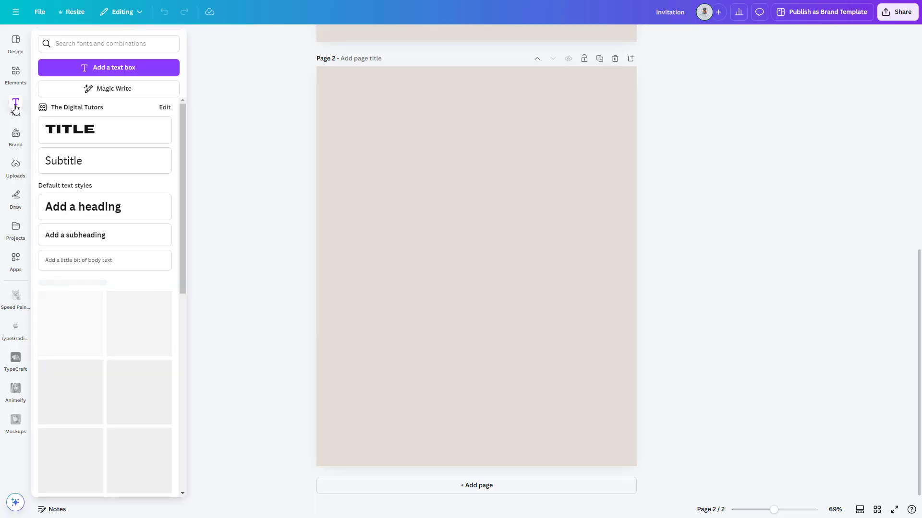
left_click(15, 137)
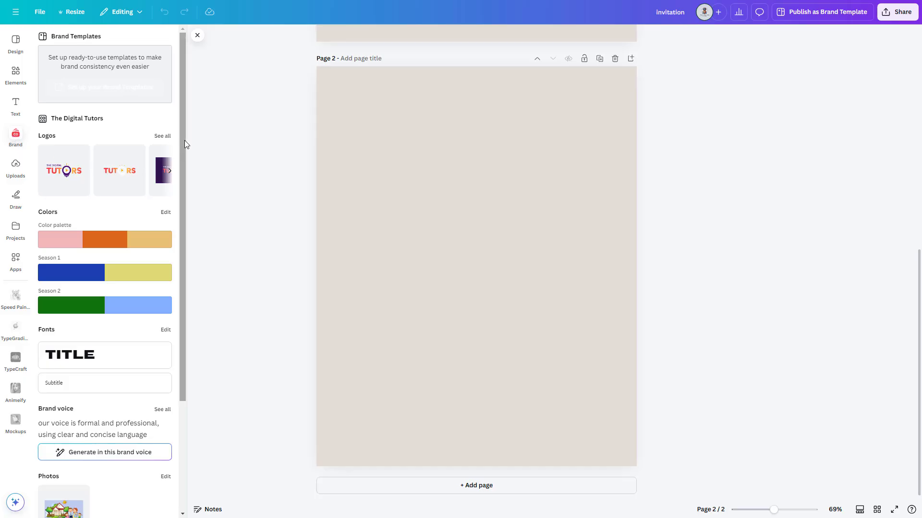
left_click_drag(184, 140, 176, 226)
scroll(176, 235, "down", 1)
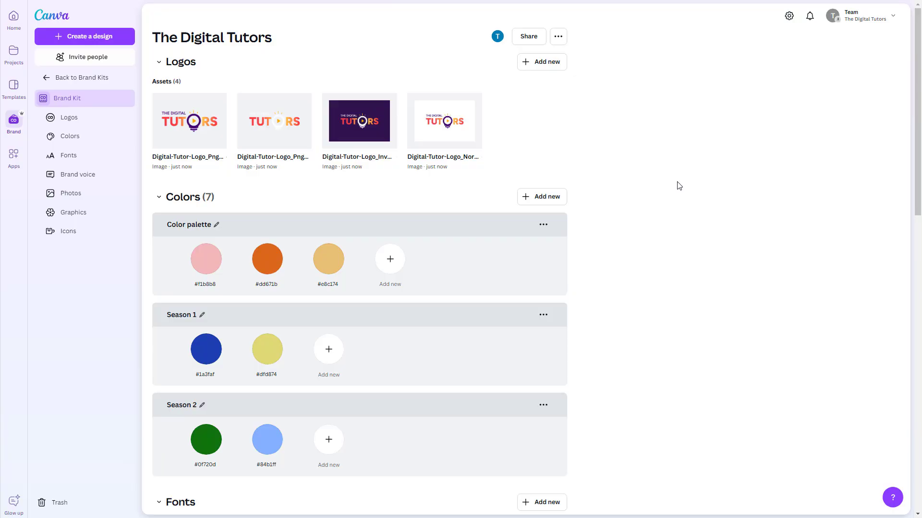
- Copy the sharing link of The Digital Tutors brand kit for the team
left_click(528, 39)
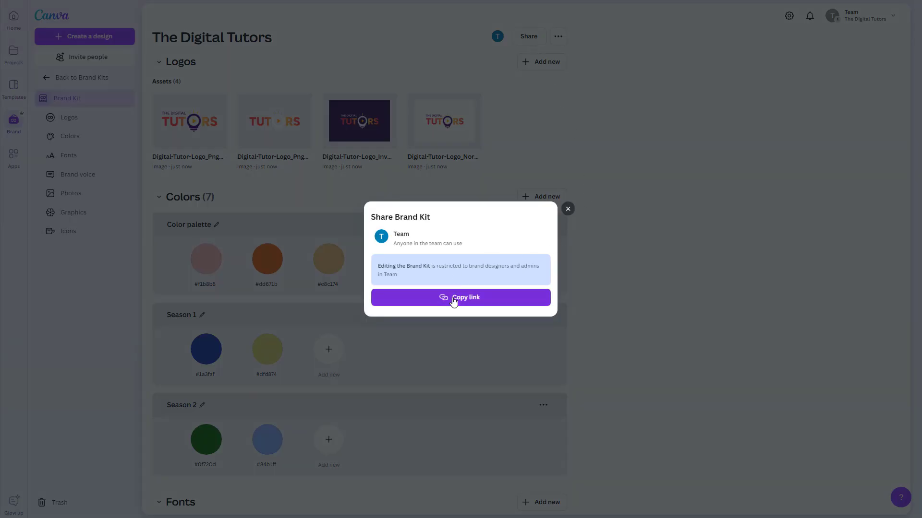
left_click(504, 306)
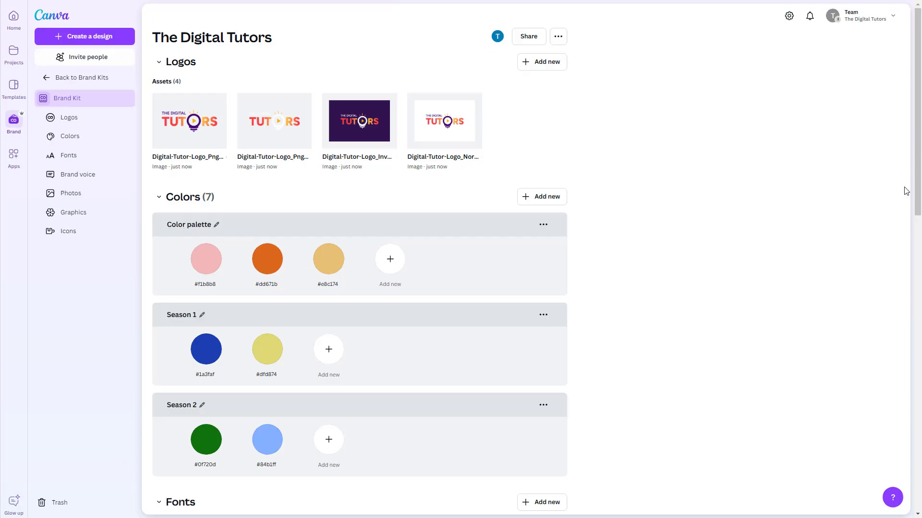
left_click_drag(918, 149, 919, 443)
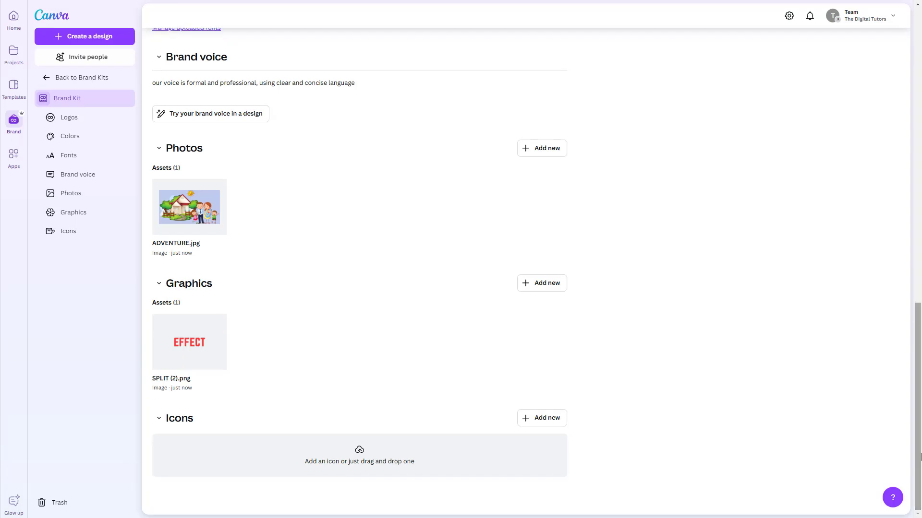